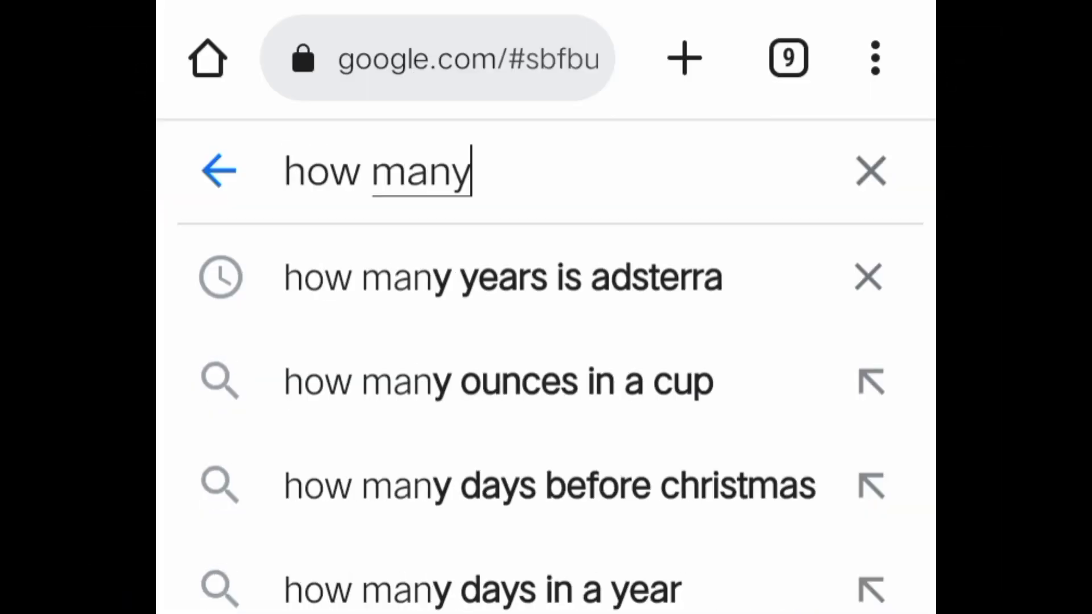
text( subscriber)
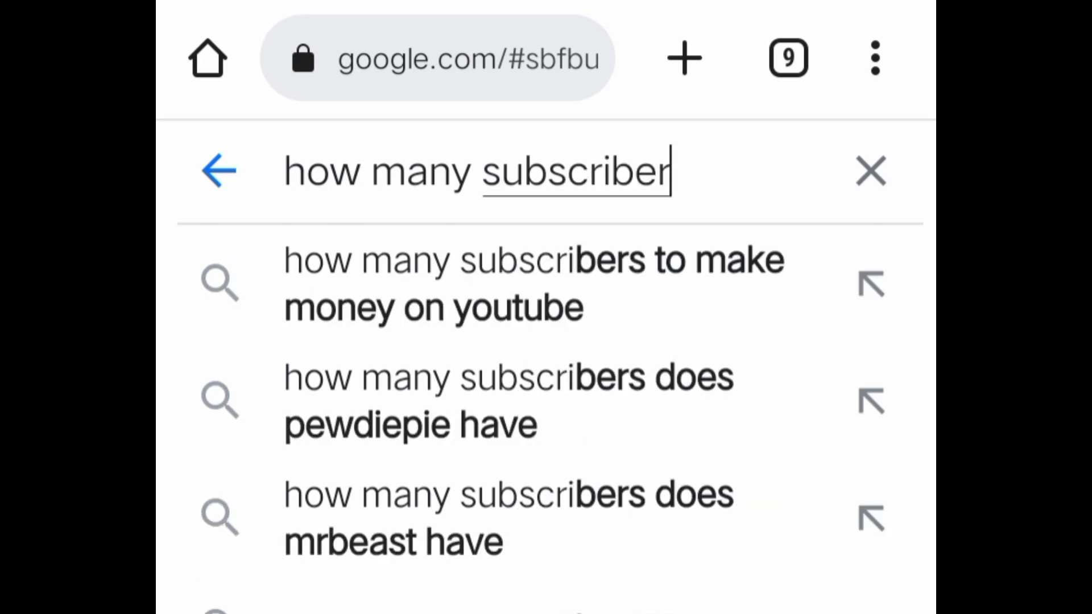
text(s to activate youtube community)
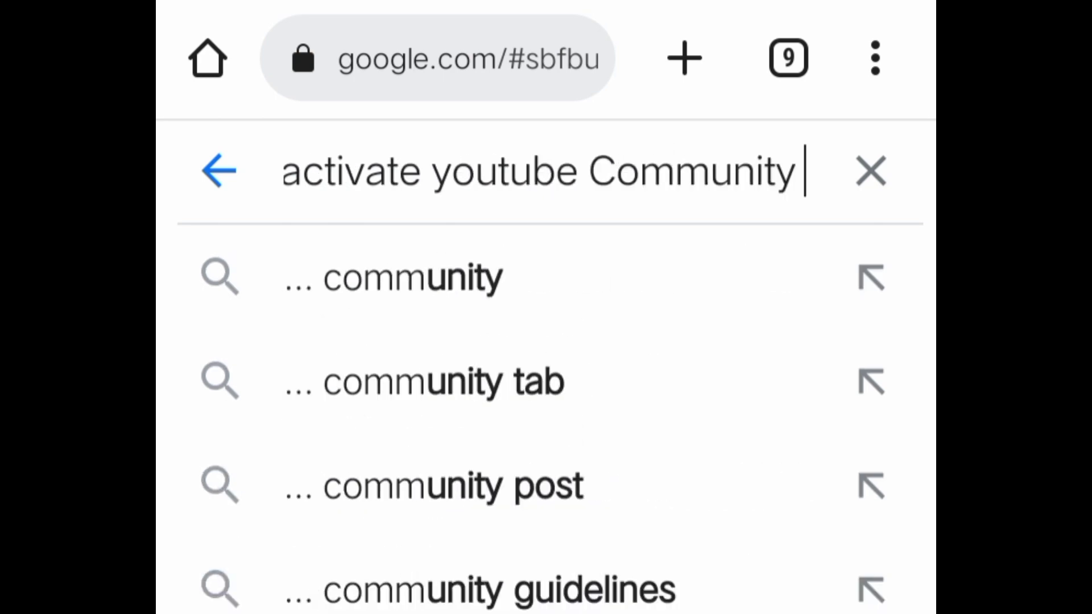
text( tab)
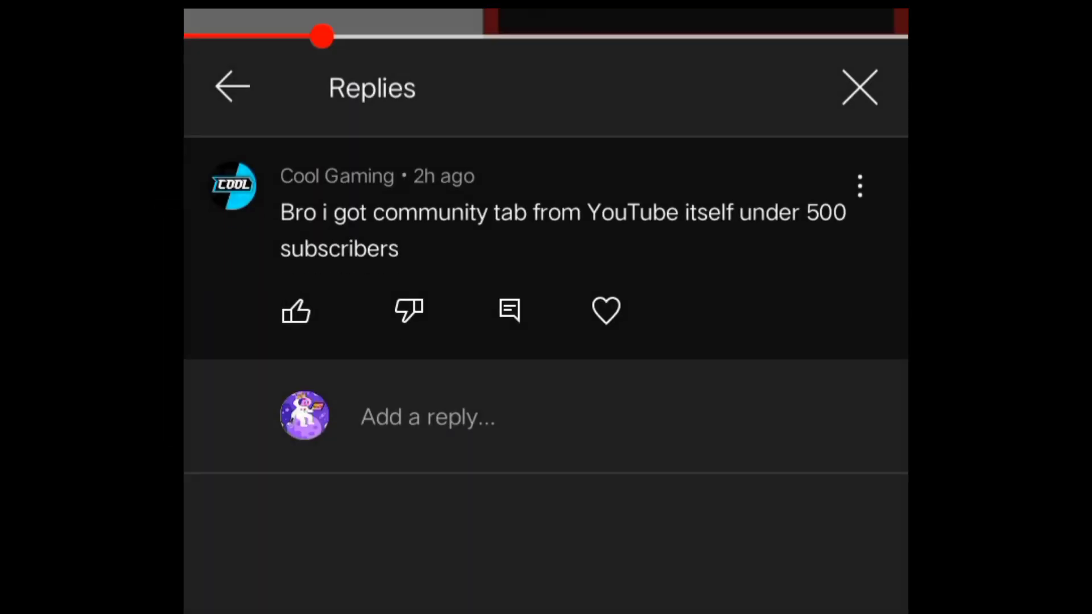
text())
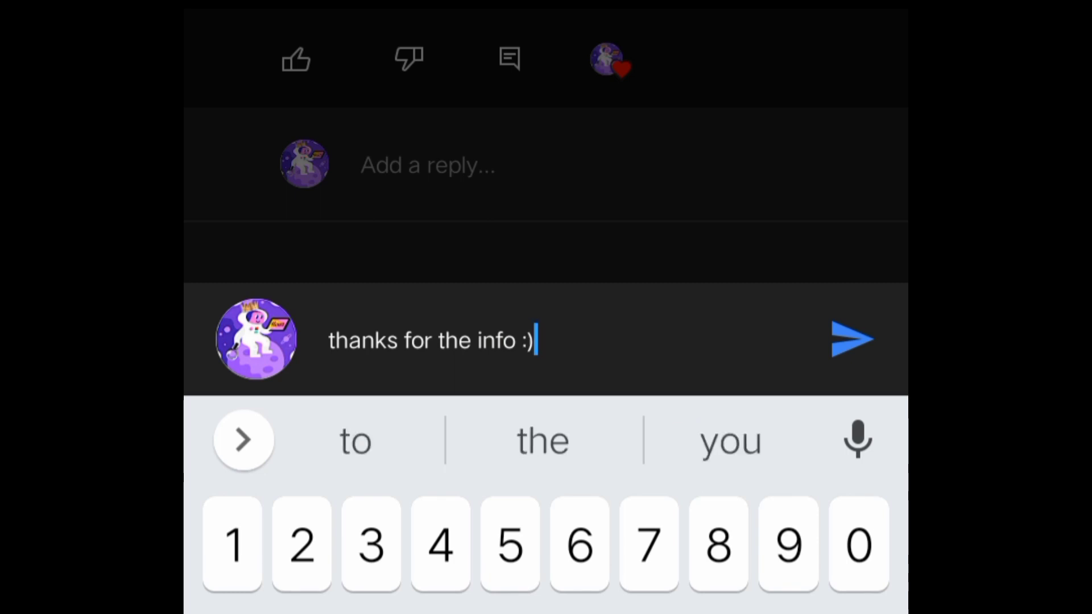
Send the 'thanks for the info :)' reply, then start a 'What's Up Guys' community post
click(851, 338)
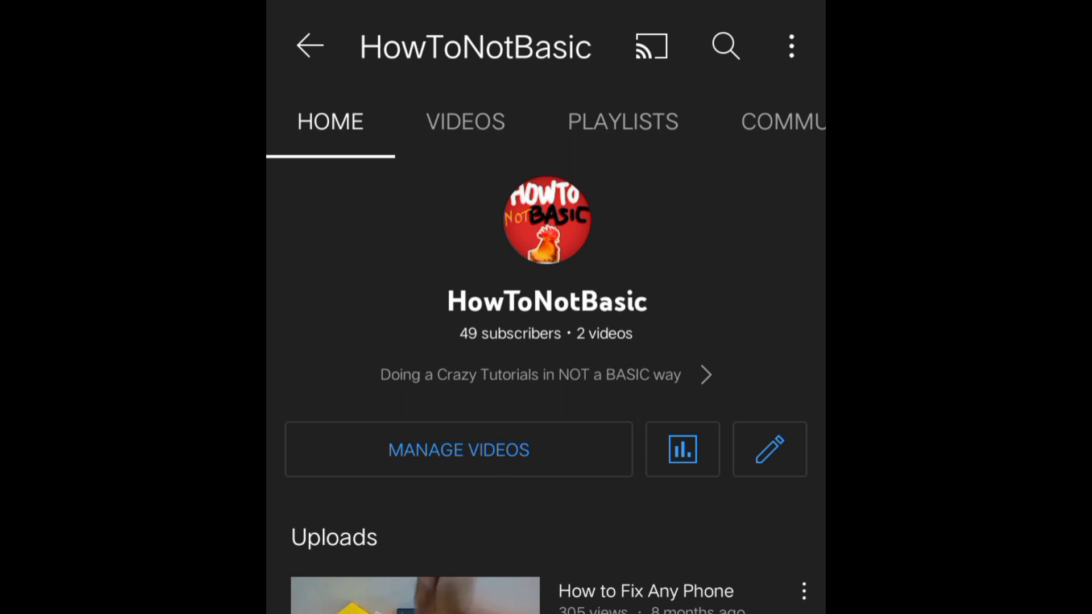
drag(708, 124, 448, 124)
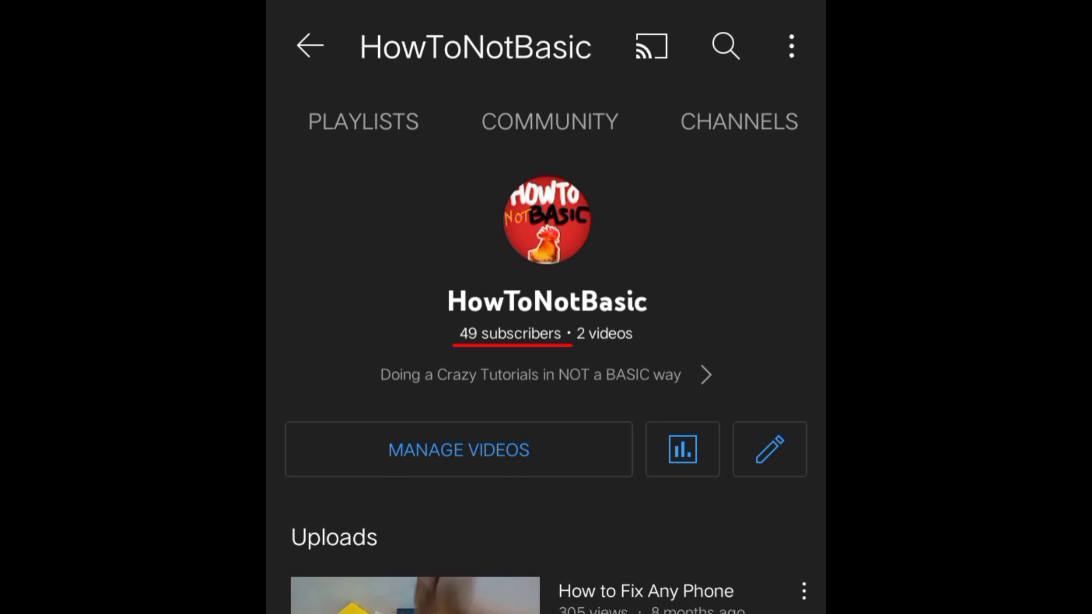
click(532, 133)
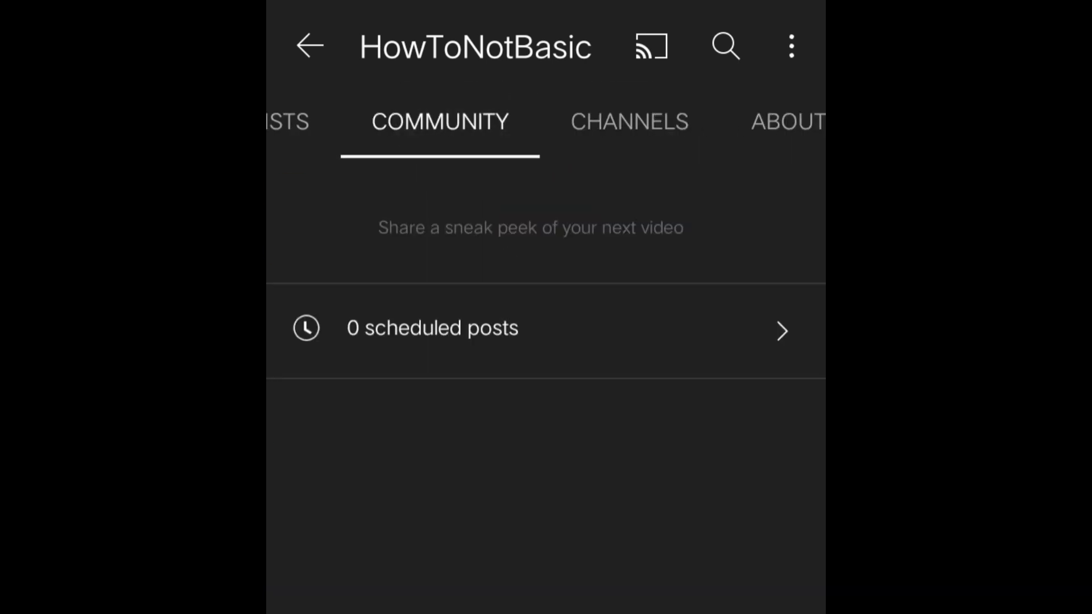
click(451, 227)
text(What's)
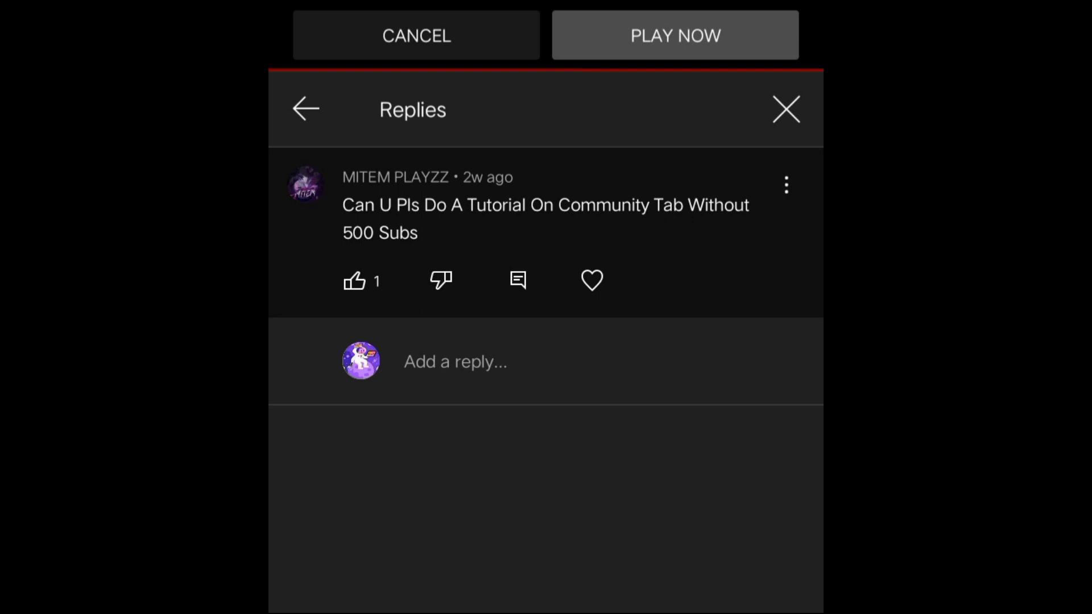
Heart the Community-tab tutorial question and post the reply 'Okay Sure :)'
click(587, 282)
text(Okay Sure :))
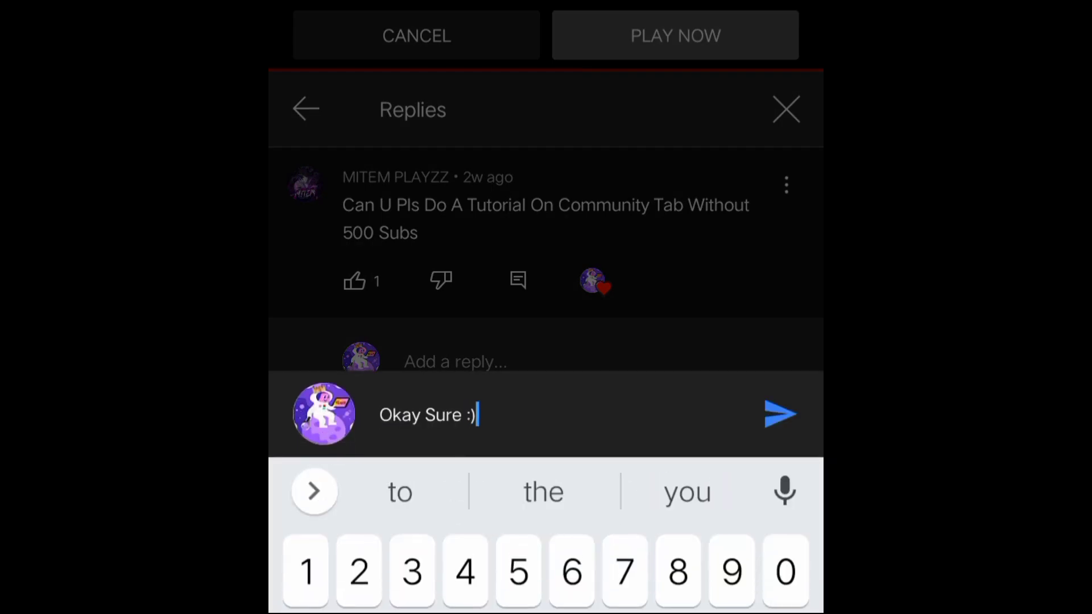
click(778, 414)
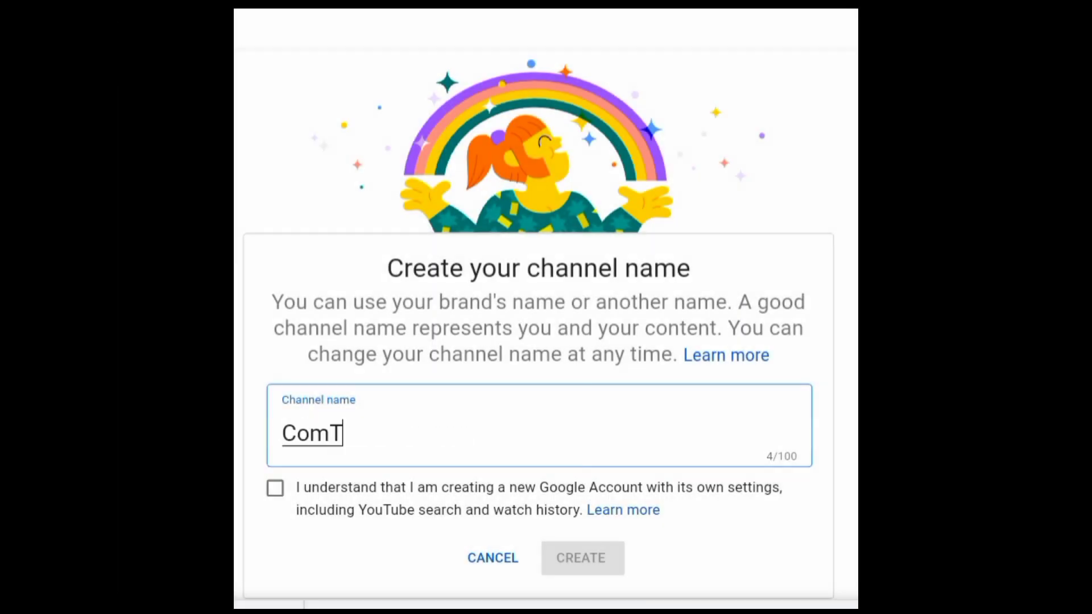
Accept the consent to create ComTab, then reach its Settings in YouTube Studio from a new tab
key(Tab)
key(space)
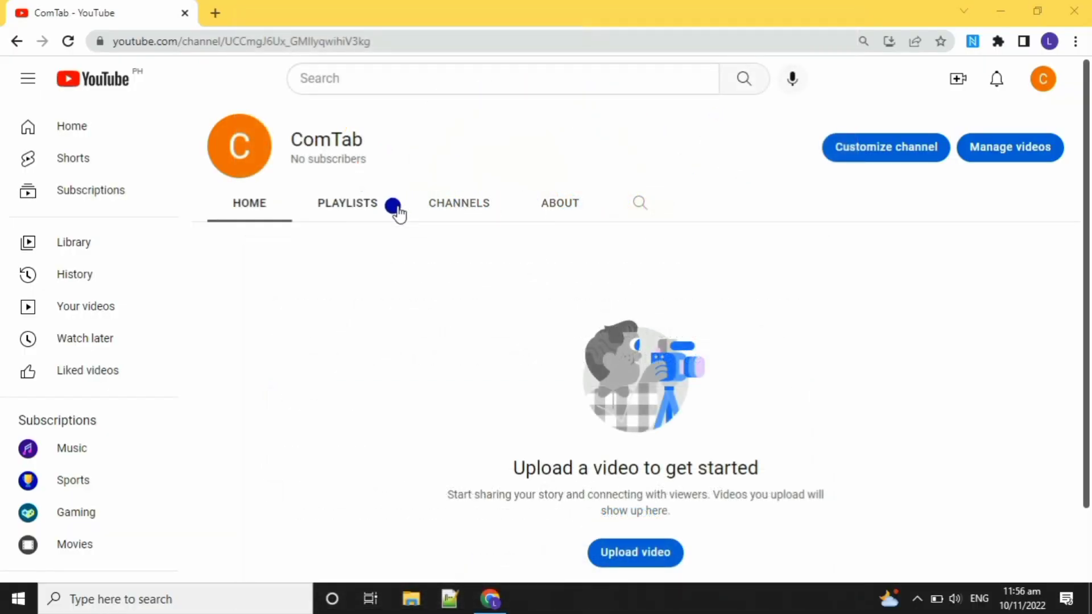
click(215, 12)
text(stud)
click(171, 161)
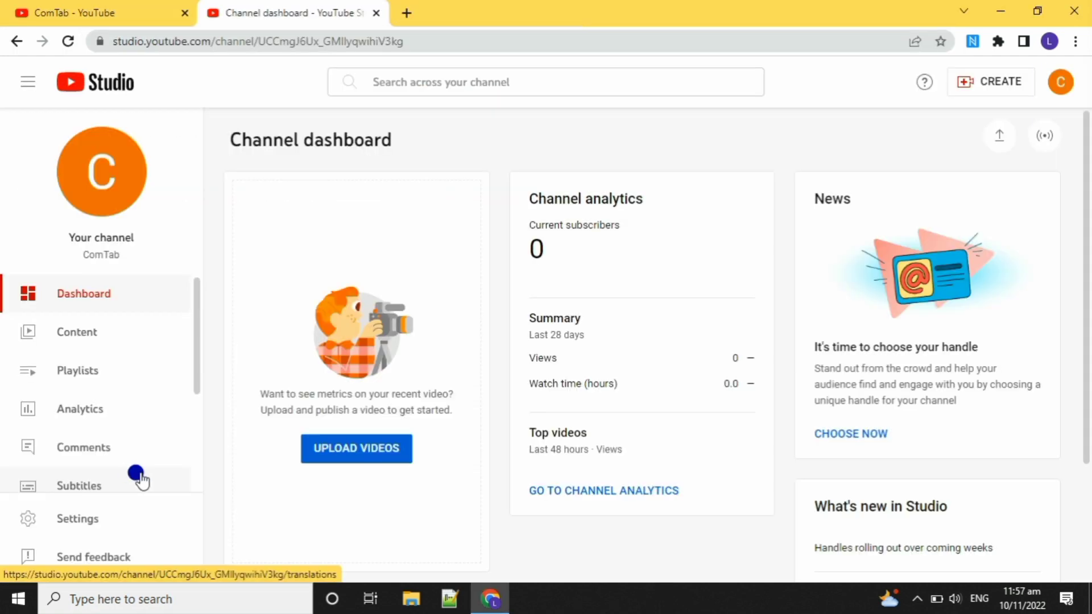
click(113, 527)
Under Channel > Feature eligibility, review Standard features, then expand Intermediate features
click(275, 215)
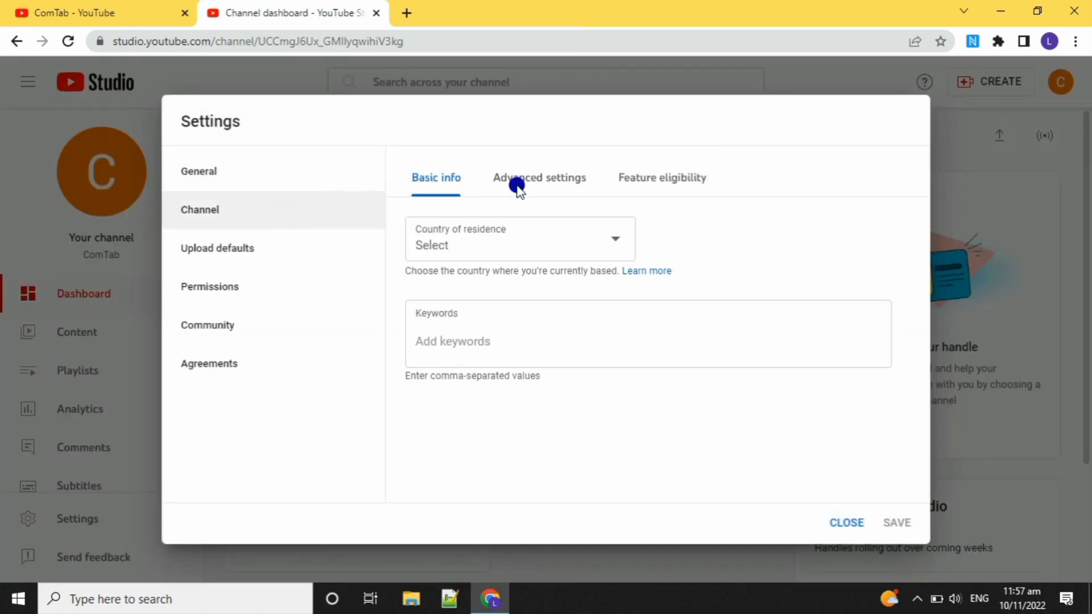
click(675, 186)
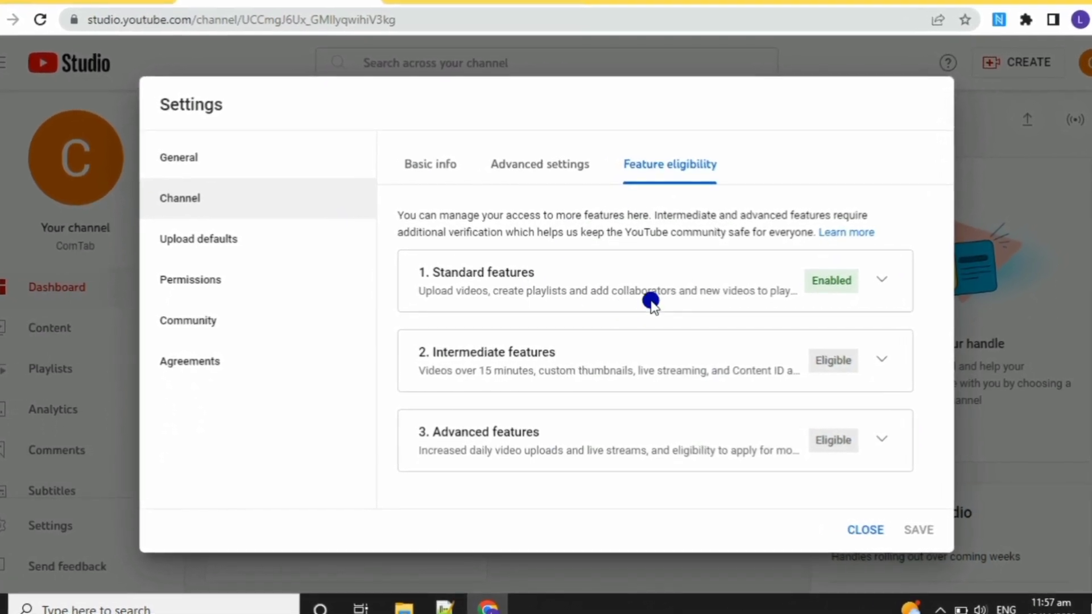
click(887, 277)
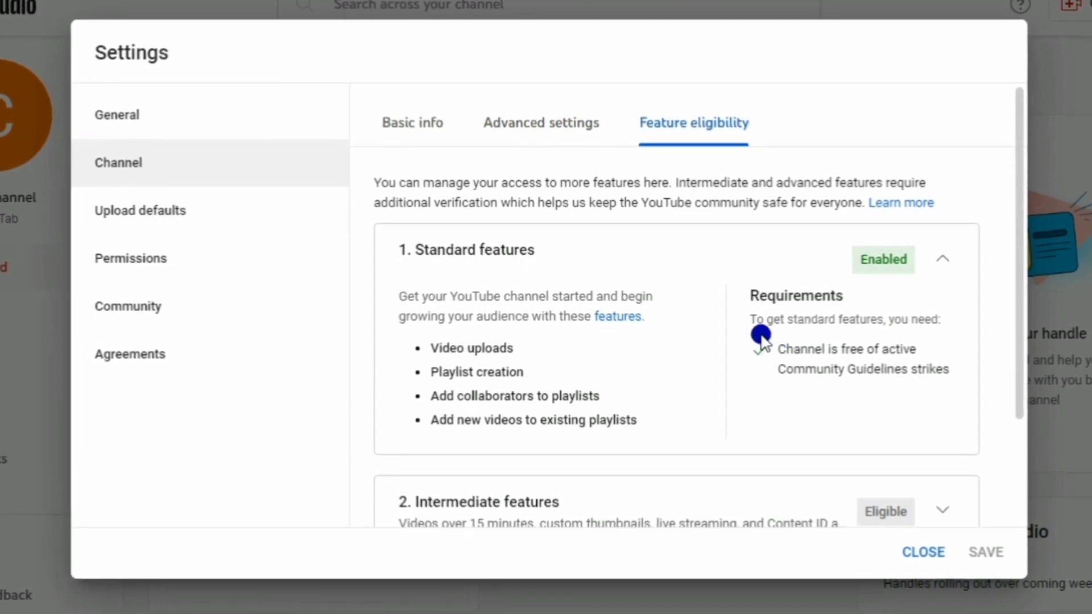
triple_click(911, 341)
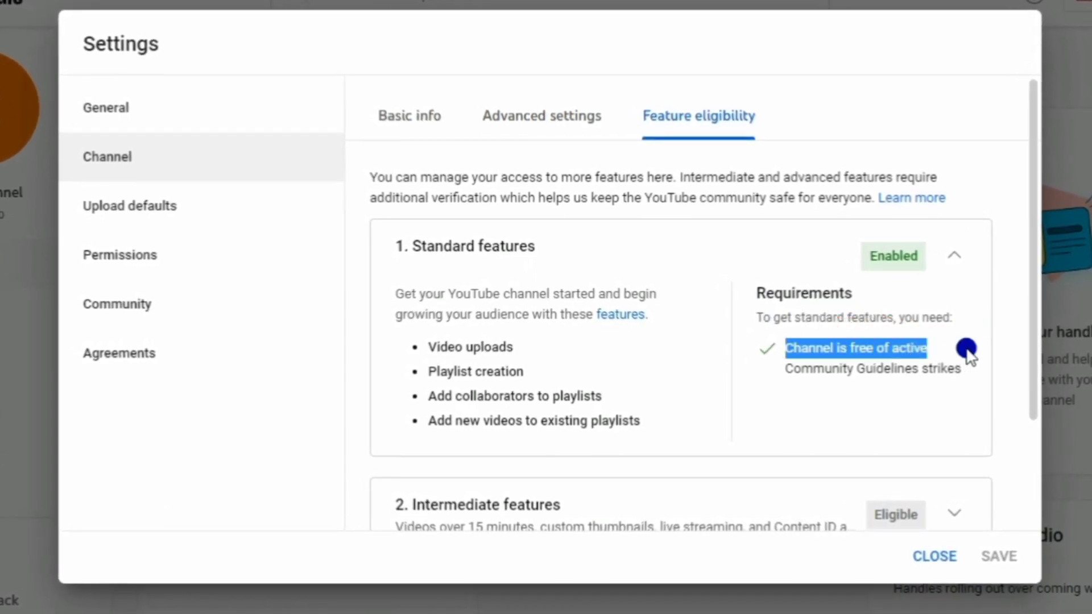
click(978, 415)
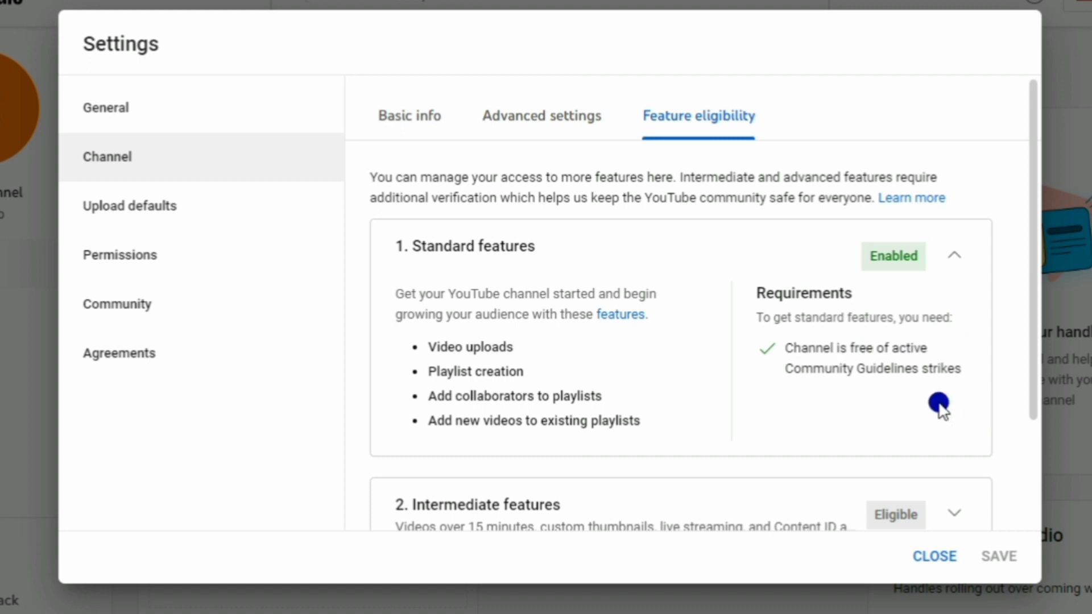
click(954, 258)
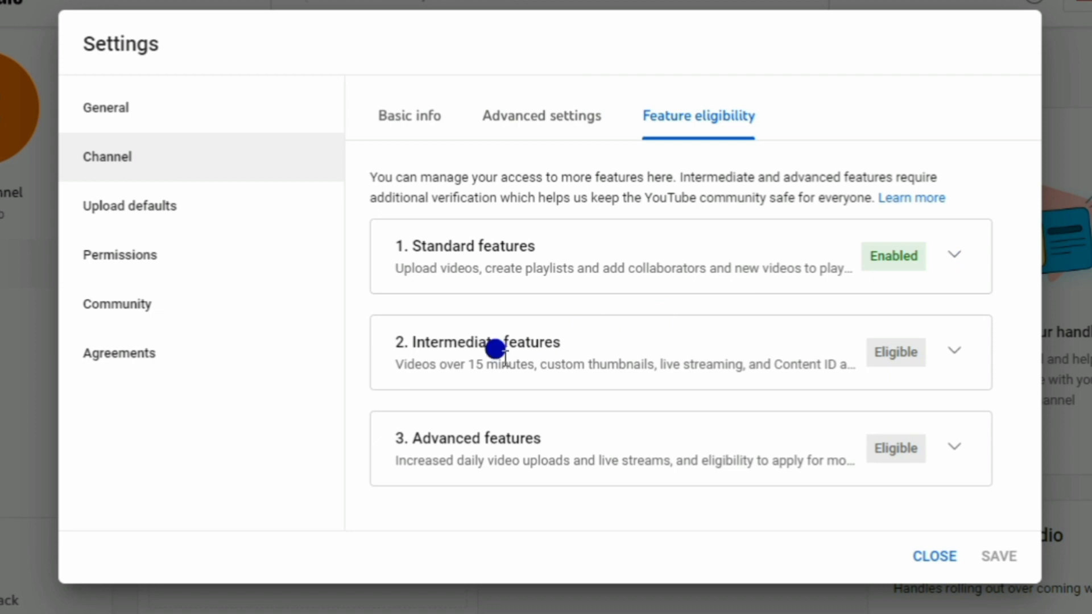
click(955, 359)
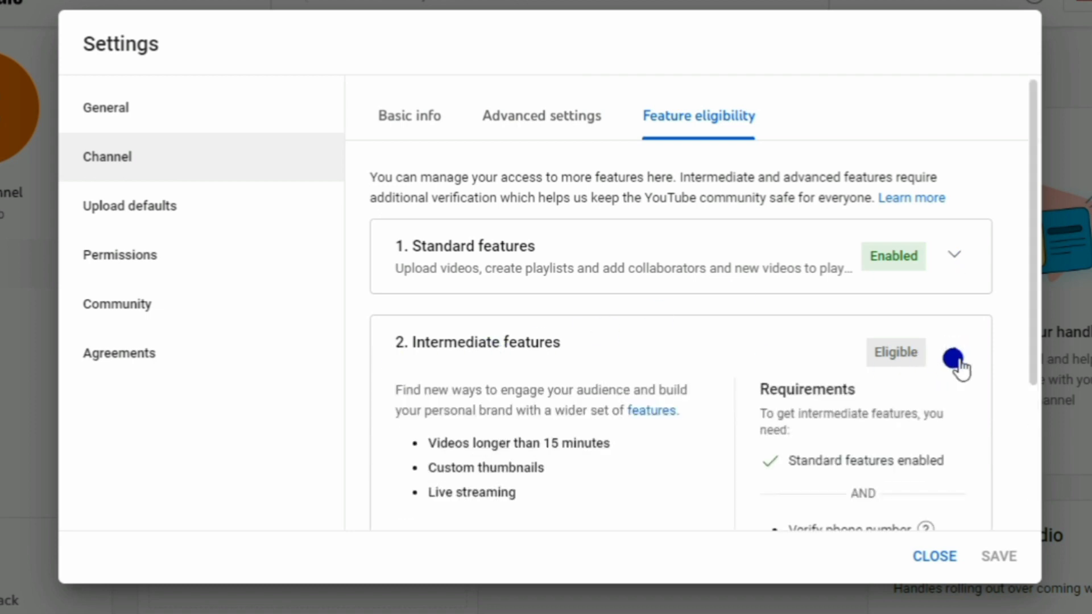
scroll(960, 365, down, 1)
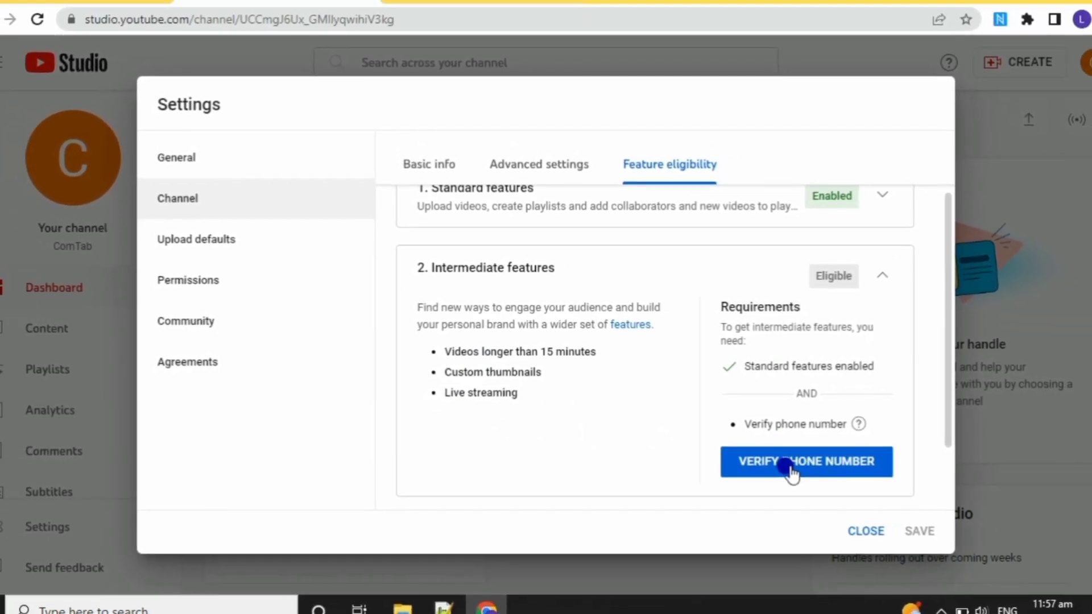
Verify the channel's phone number by submitting the 6-digit code received by text
click(797, 472)
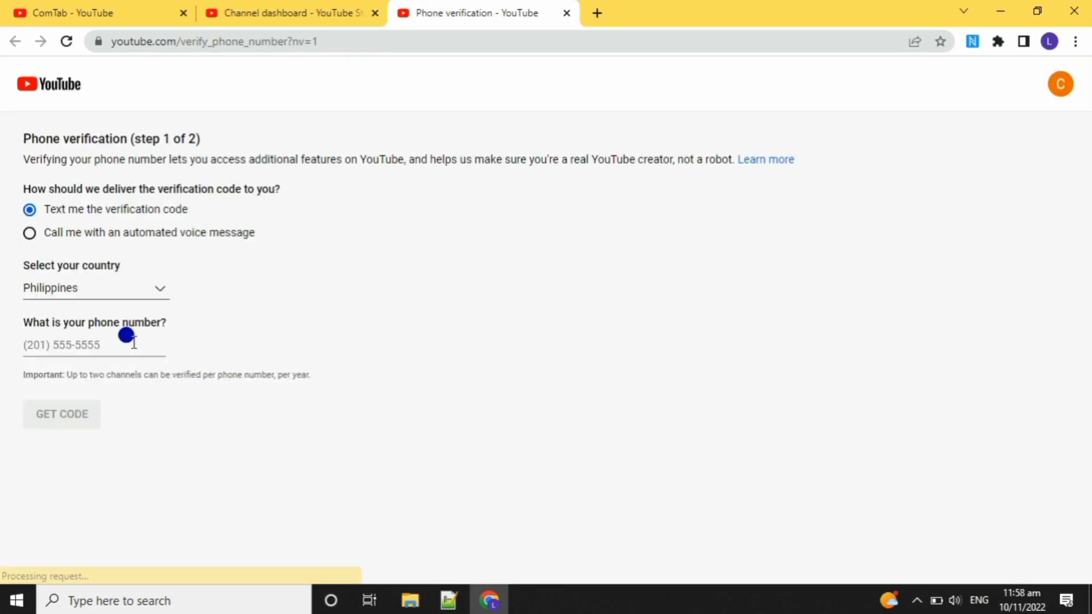
click(90, 336)
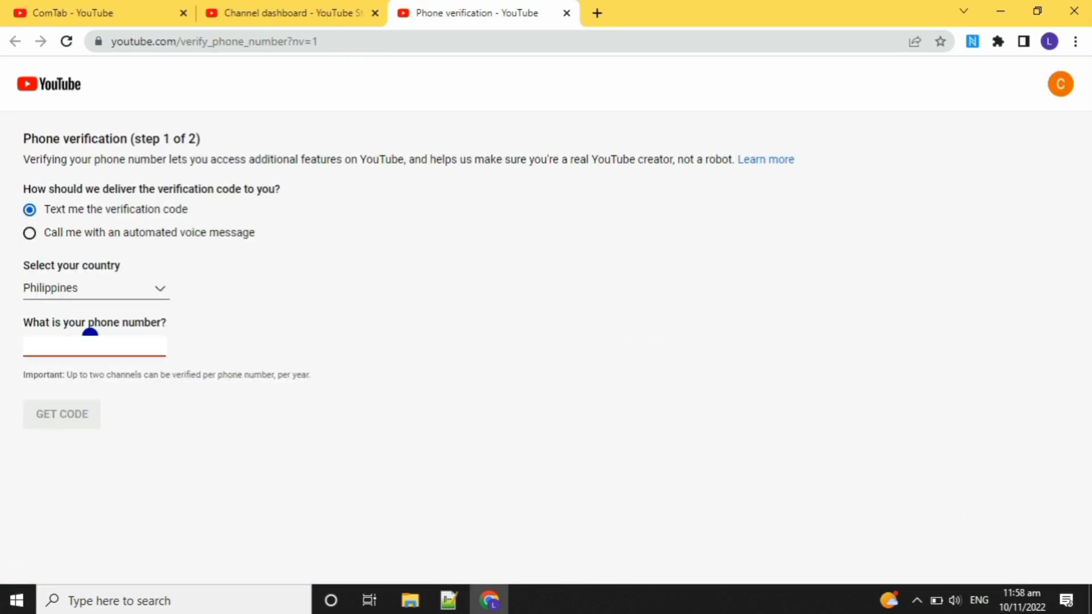
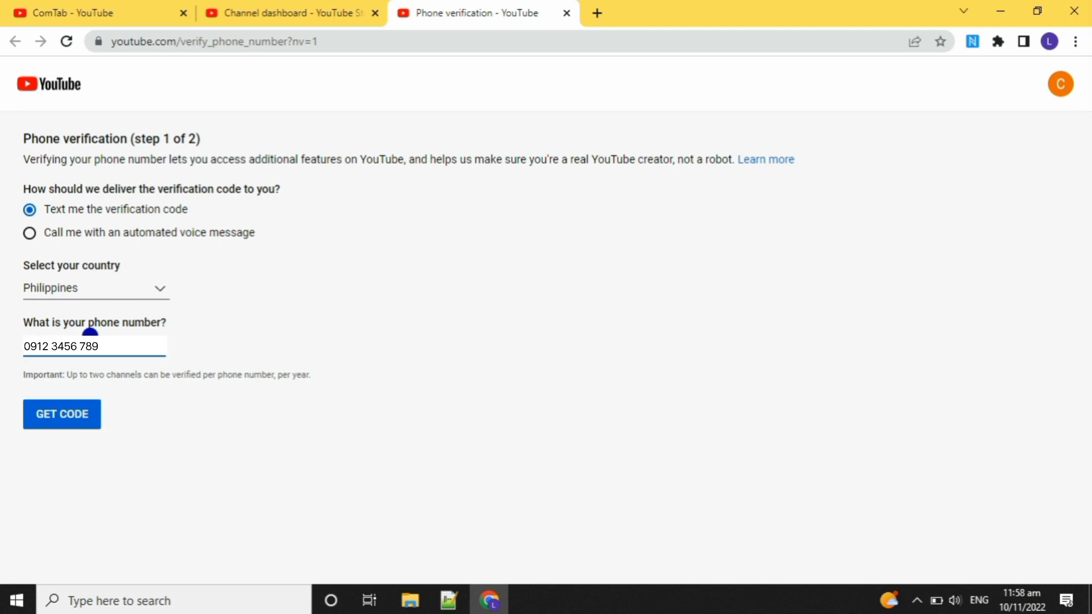
click(62, 426)
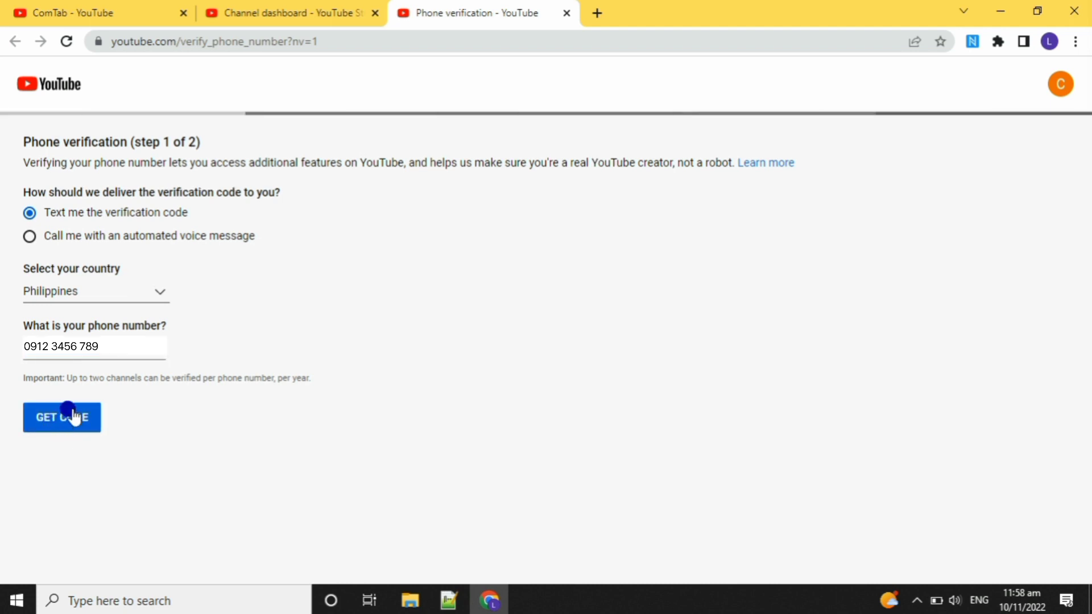
click(112, 236)
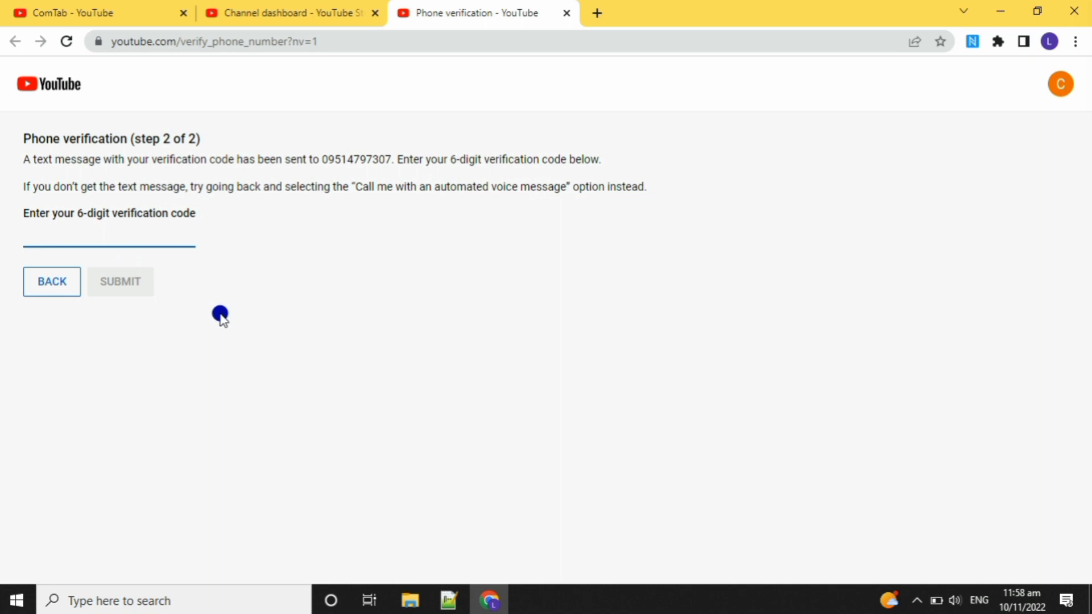
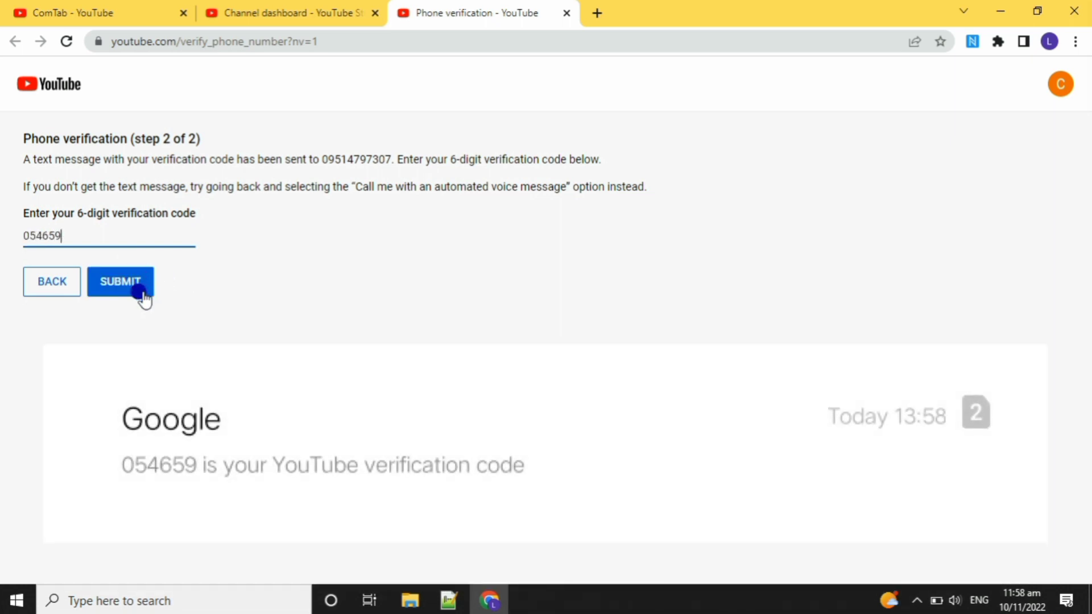
click(141, 298)
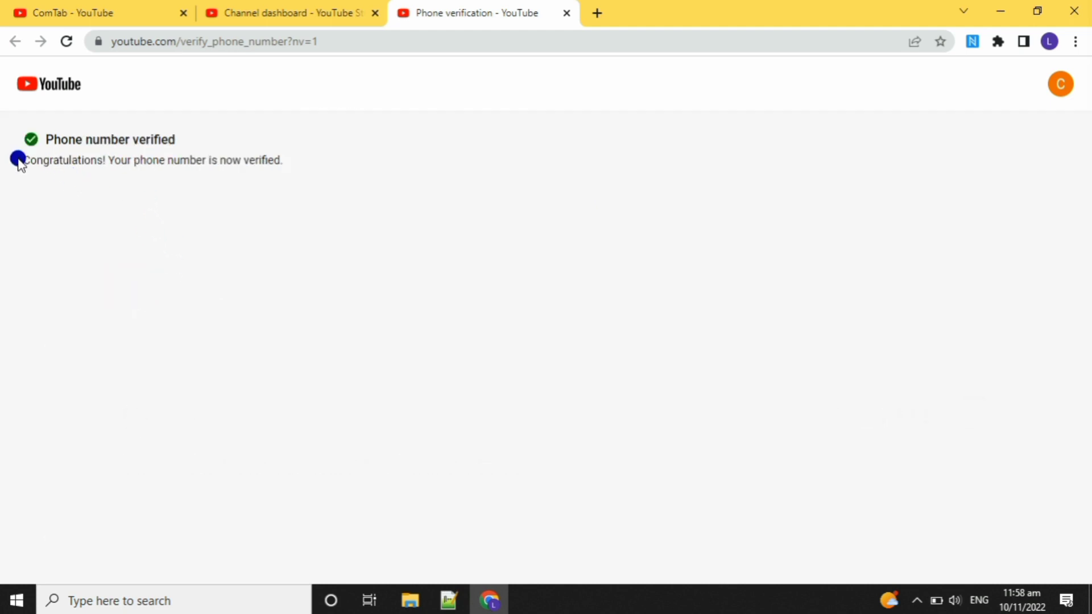
Highlight the phone-verified confirmation, close that tab, and collapse Intermediate features in Studio
drag(20, 163, 295, 167)
click(295, 168)
click(566, 15)
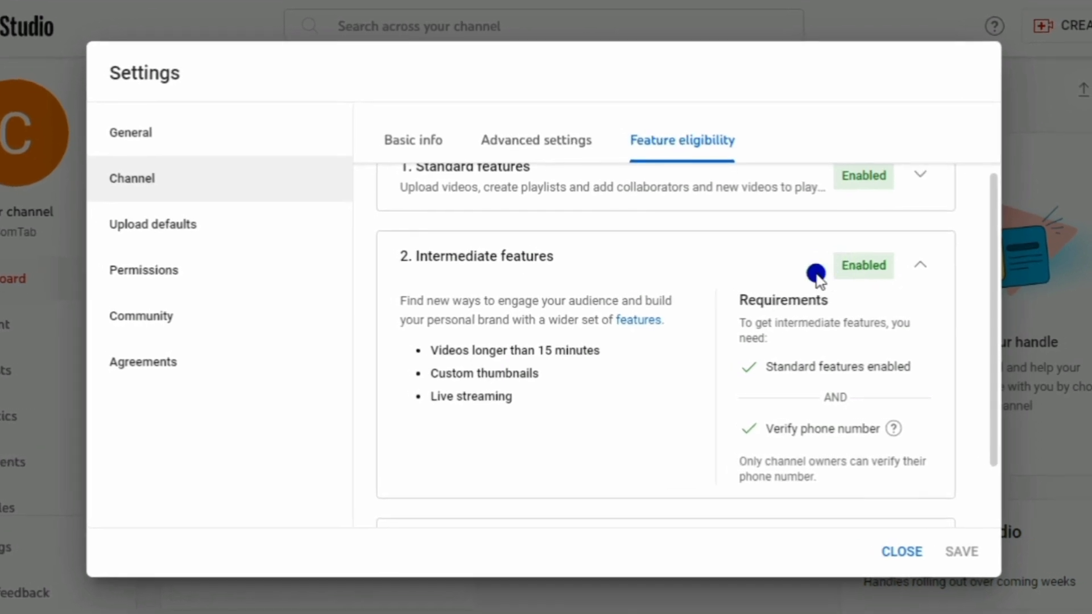
triple_click(819, 430)
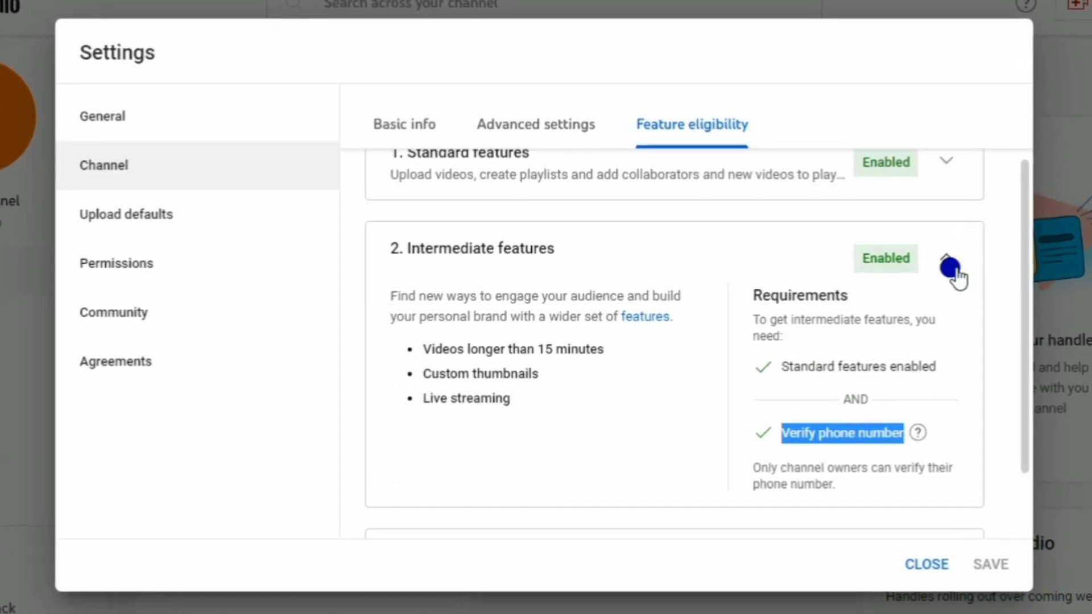
click(946, 257)
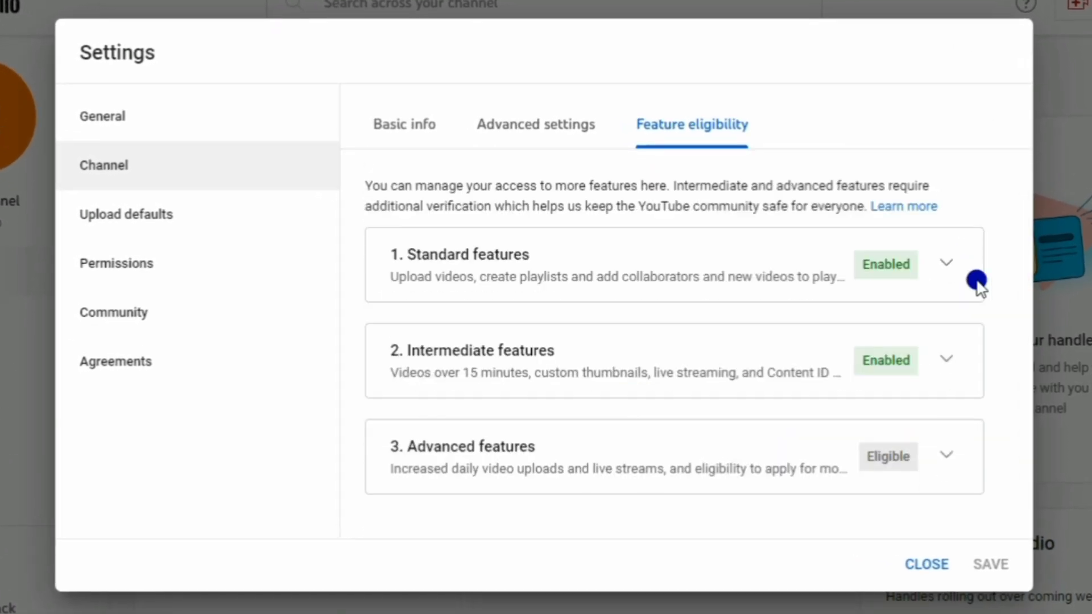
Expand Advanced features and highlight its requirements: intermediate features enabled plus one more
click(946, 455)
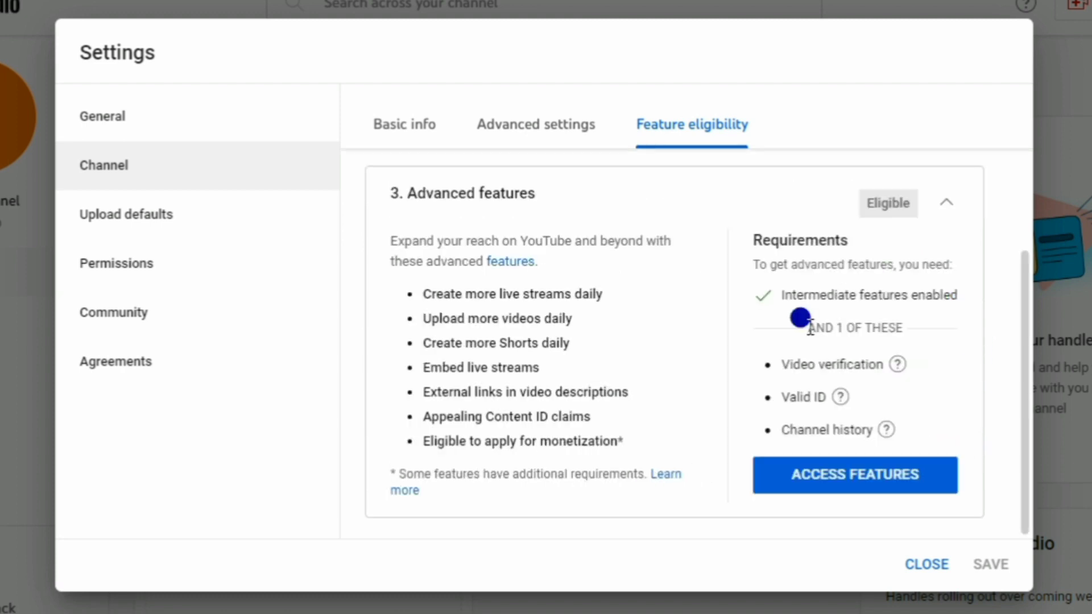
drag(743, 236, 855, 234)
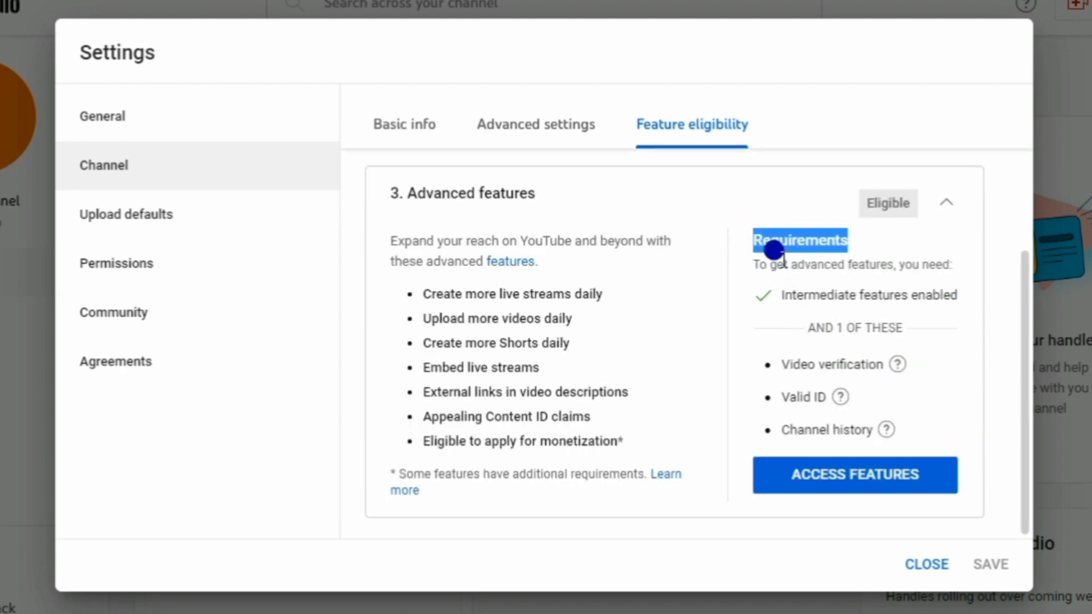
click(750, 264)
drag(749, 265, 951, 265)
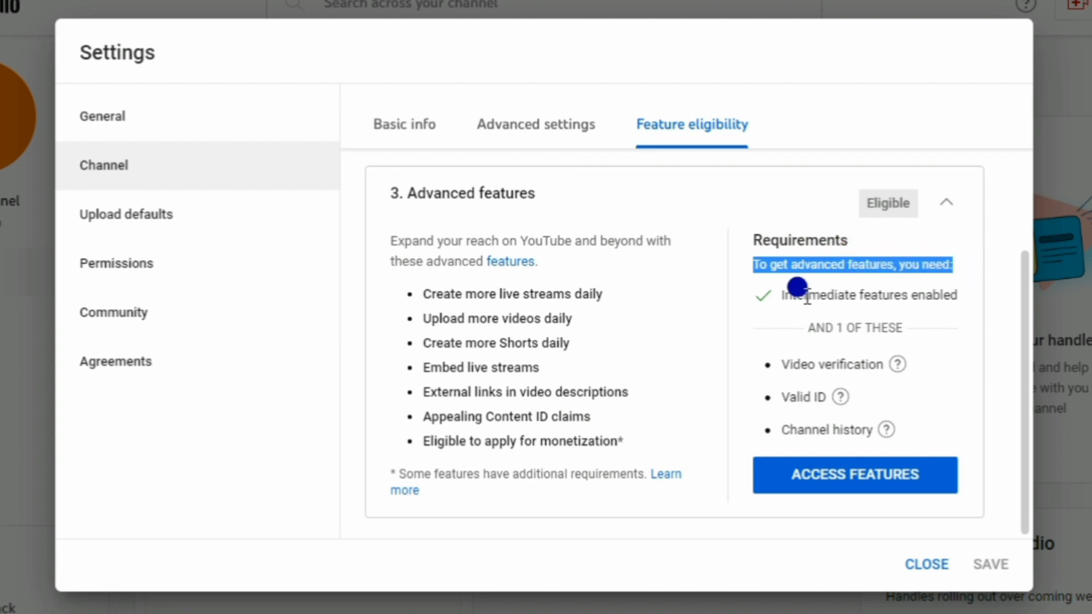
mouse_move(779, 295)
mouse_down()
mouse_move(949, 289)
mouse_move(967, 318)
mouse_up()
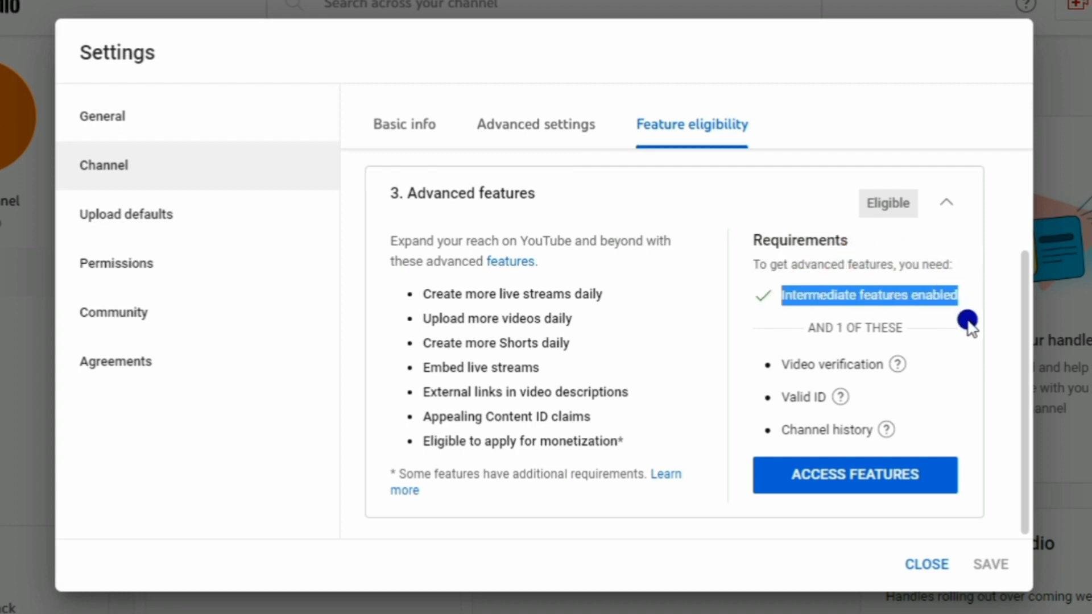
click(806, 336)
drag(806, 335, 916, 325)
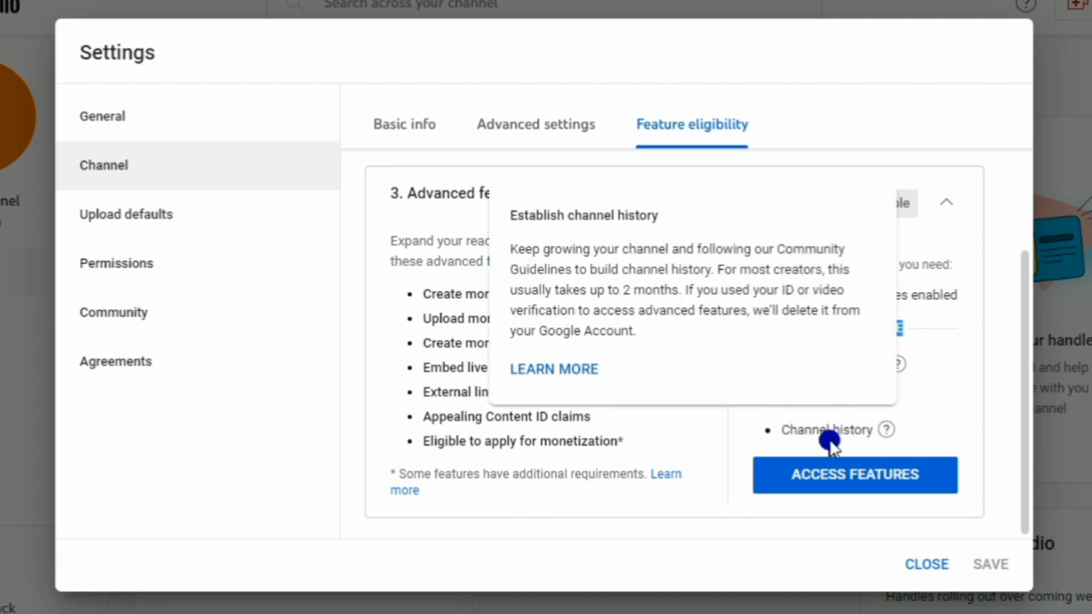
Request advanced features by choosing Build channel history instead of video or ID verification
click(852, 493)
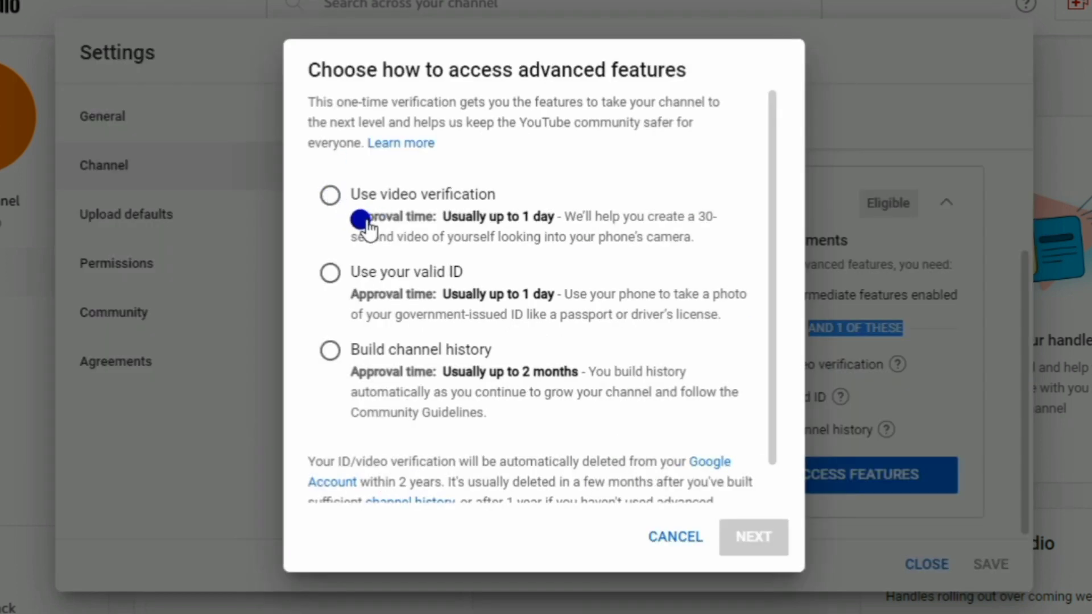
click(328, 196)
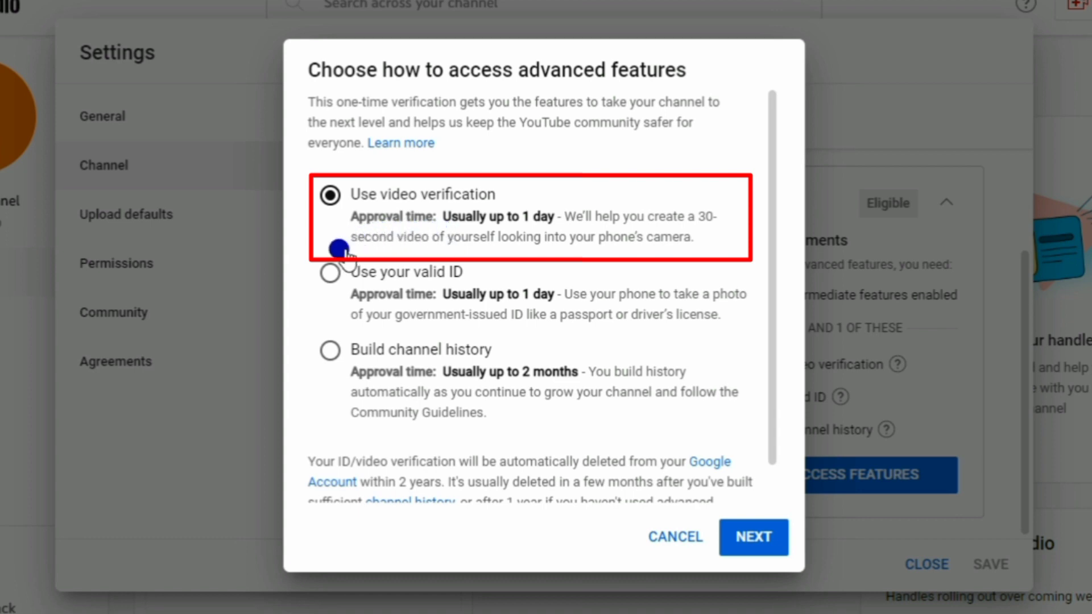
click(329, 273)
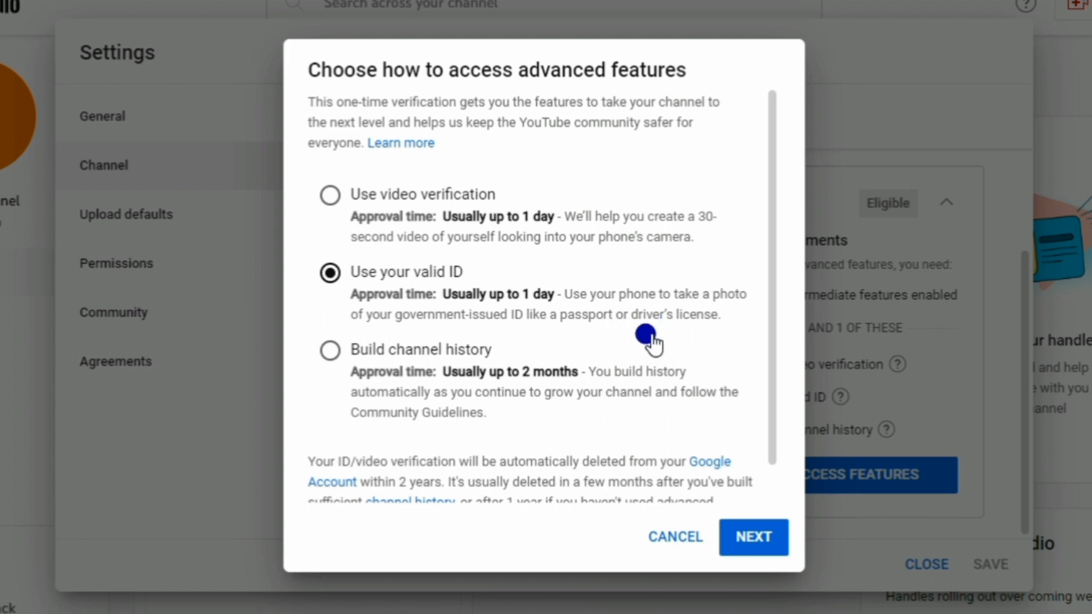
scroll(648, 341, down, 1)
click(330, 313)
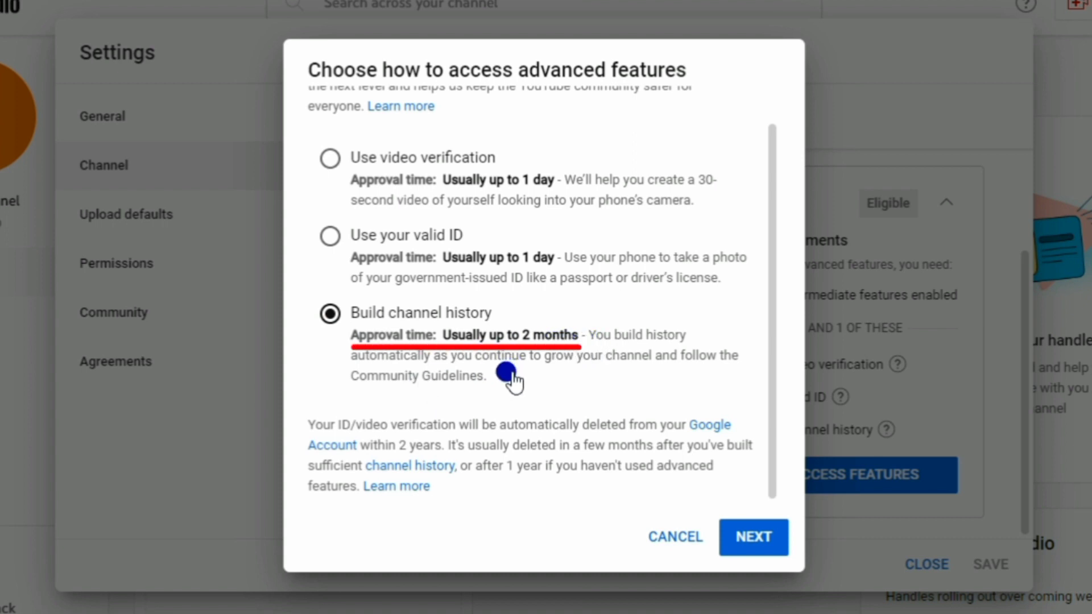
scroll(548, 401, up, 1)
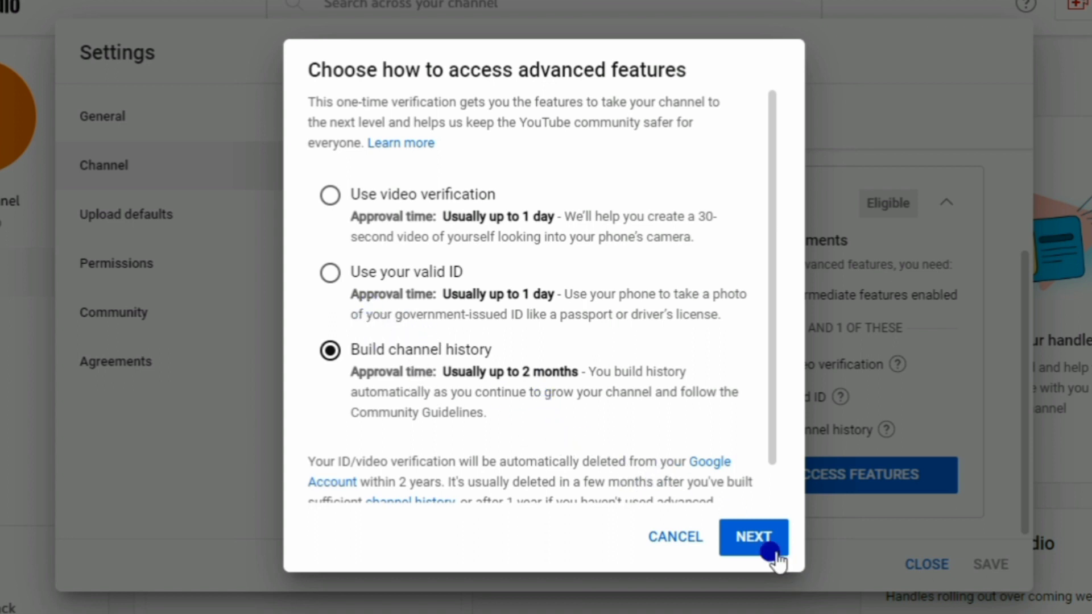
click(755, 537)
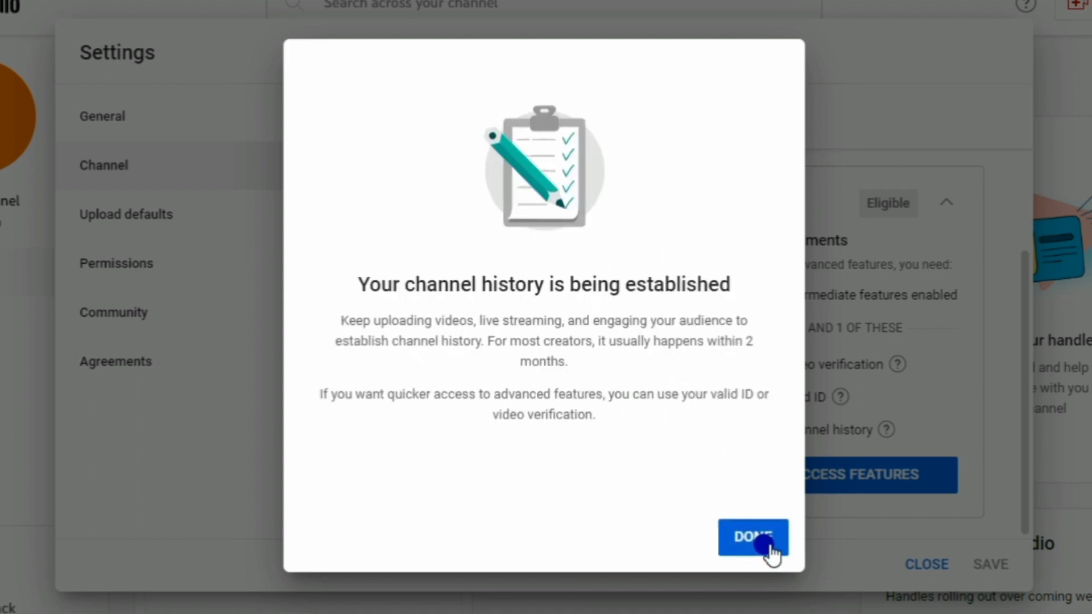